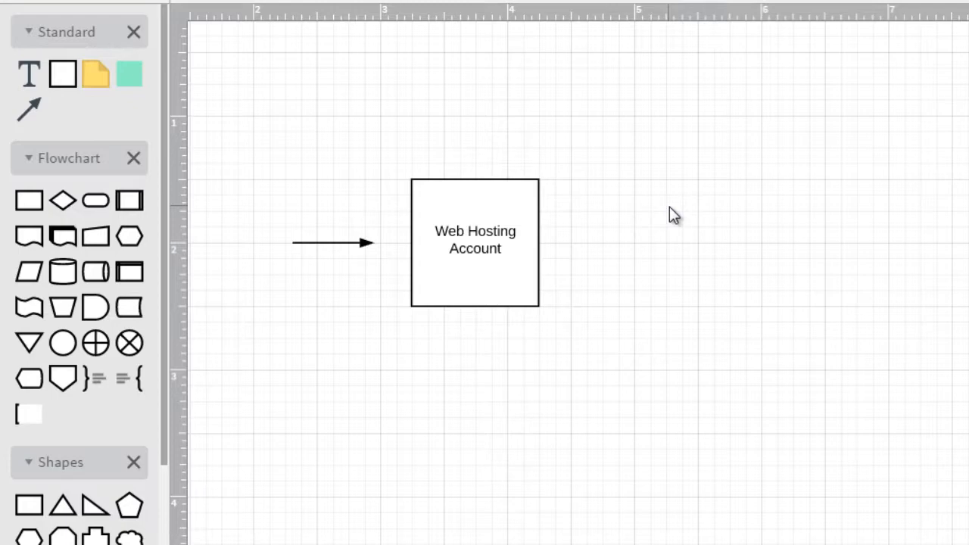
- Add a square block to the right of the Web Hosting Account block, aligned level with it
{"action": "left_click_drag", "start_coordinate": [62, 71], "coordinate": [712, 238]}
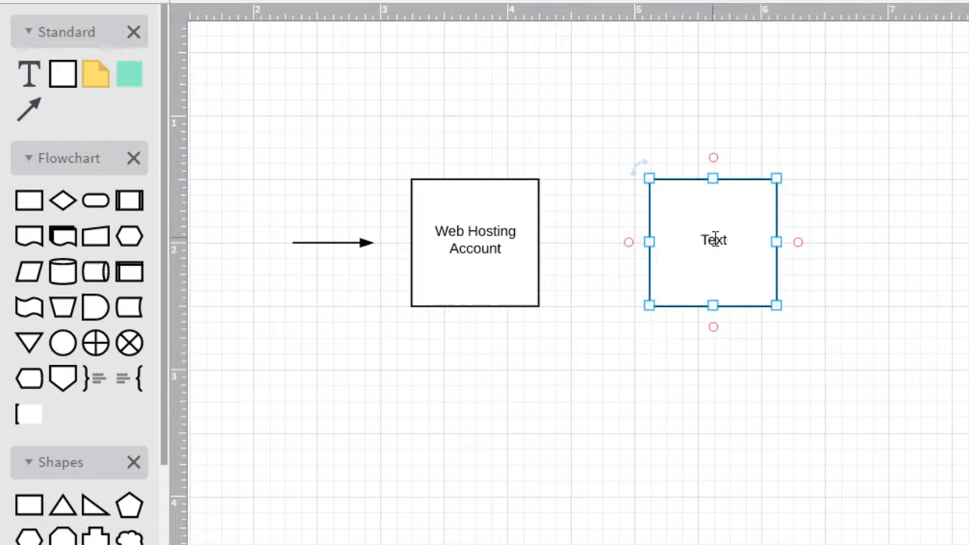
{"action": "left_click", "coordinate": [552, 368]}
{"action": "left_click", "coordinate": [497, 253]}
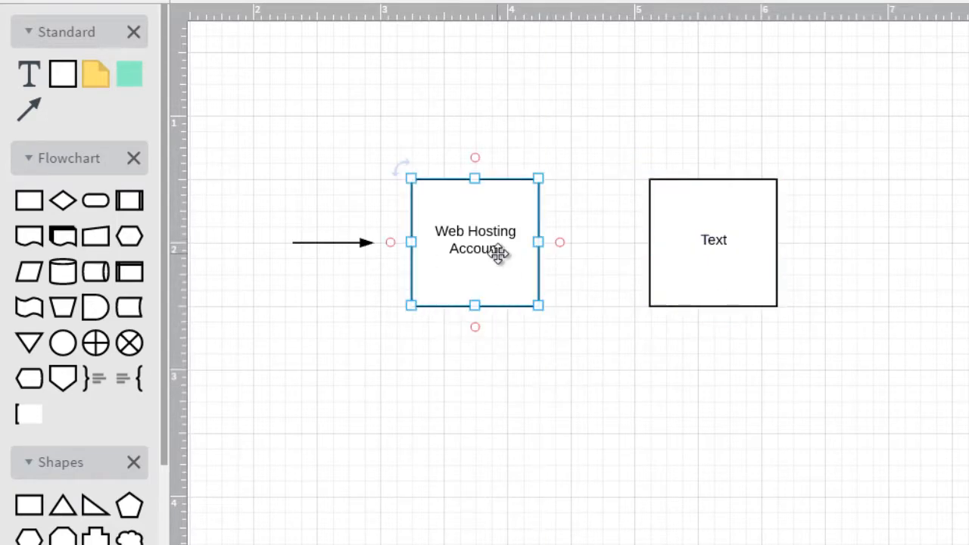
{"action": "left_click", "coordinate": [514, 356]}
{"action": "left_click", "coordinate": [714, 242]}
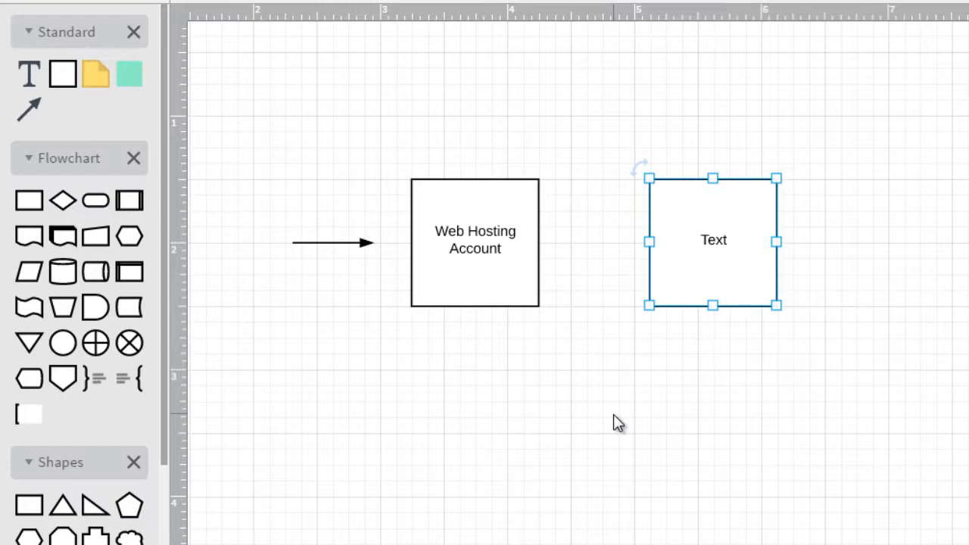
{"action": "left_click", "coordinate": [486, 245]}
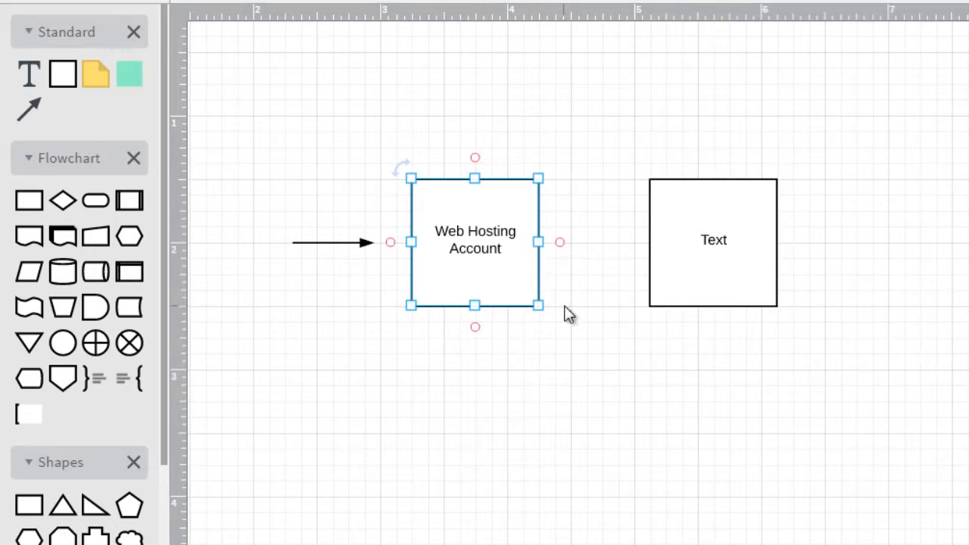
{"action": "left_click", "coordinate": [585, 348]}
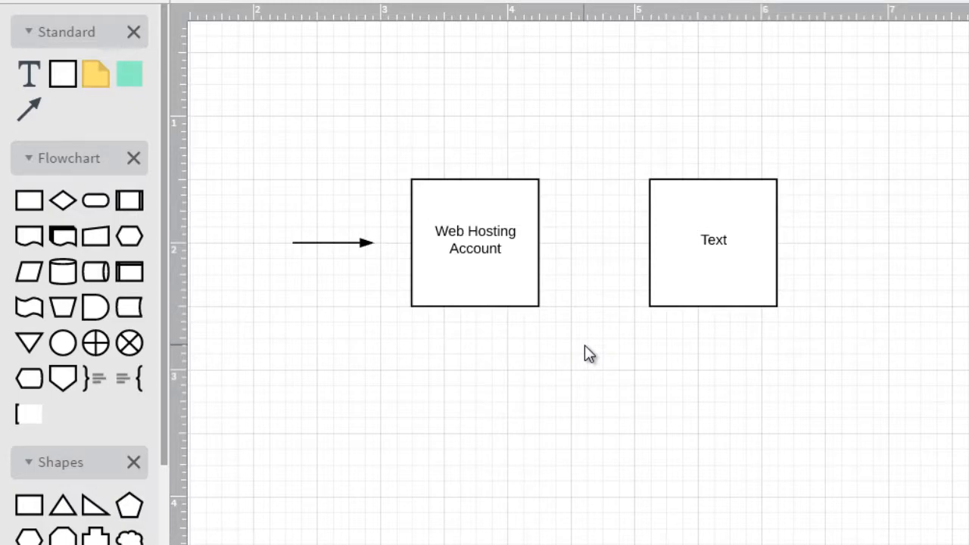
{"action": "left_click_drag", "start_coordinate": [512, 275], "coordinate": [512, 278]}
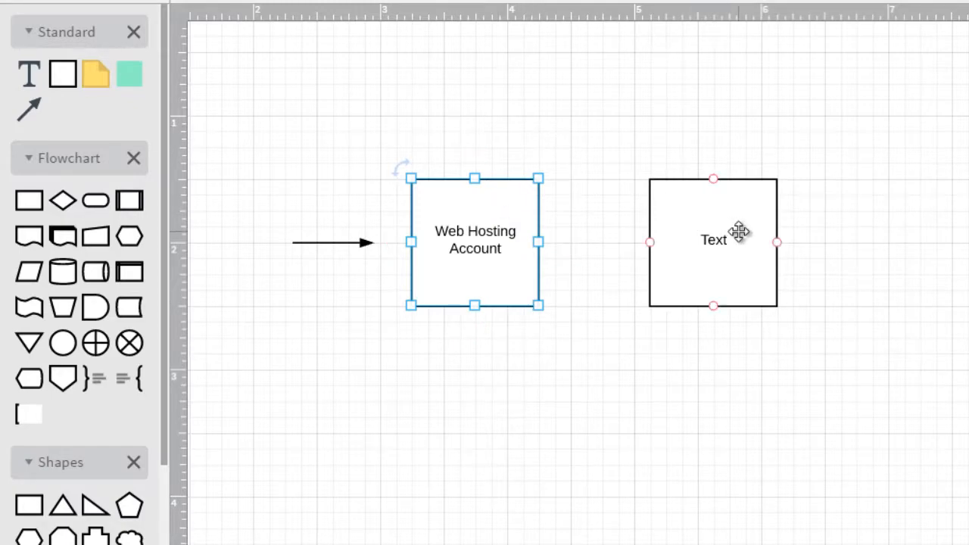
- Move the new block slightly closer to the Web Hosting Account block and label it "Images, Videos, Audio, Big Files."
{"action": "left_click_drag", "start_coordinate": [740, 229], "coordinate": [667, 242]}
{"action": "left_click", "coordinate": [476, 238]}
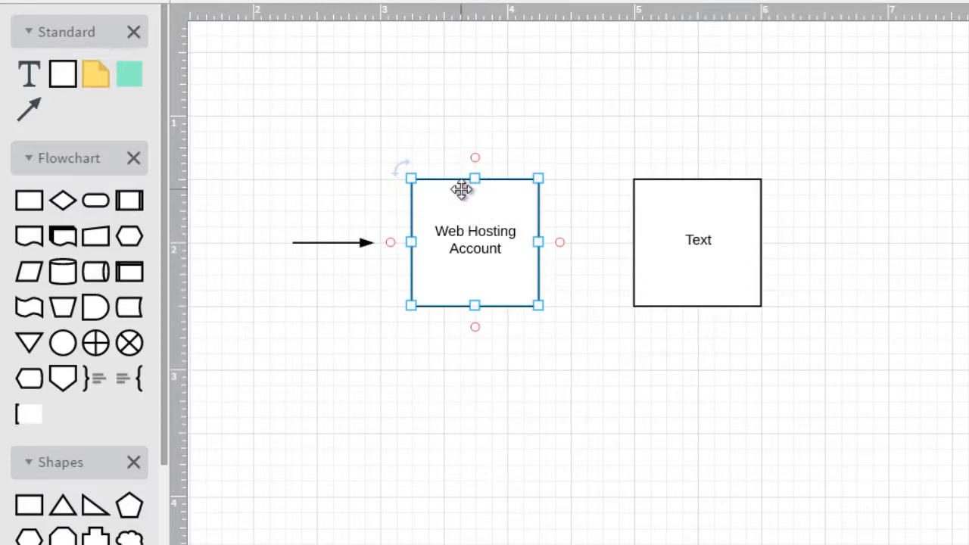
{"action": "left_click", "coordinate": [693, 231]}
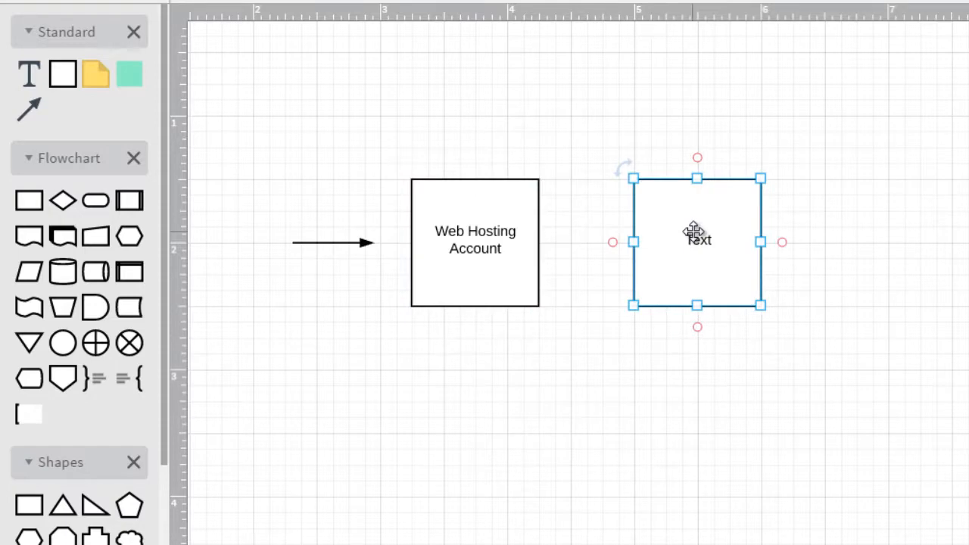
{"action": "double_click", "coordinate": [694, 231]}
{"action": "key", "text": "BackSpace"}
{"action": "type", "text": "Images, Videos, Audio, Big Files,"}
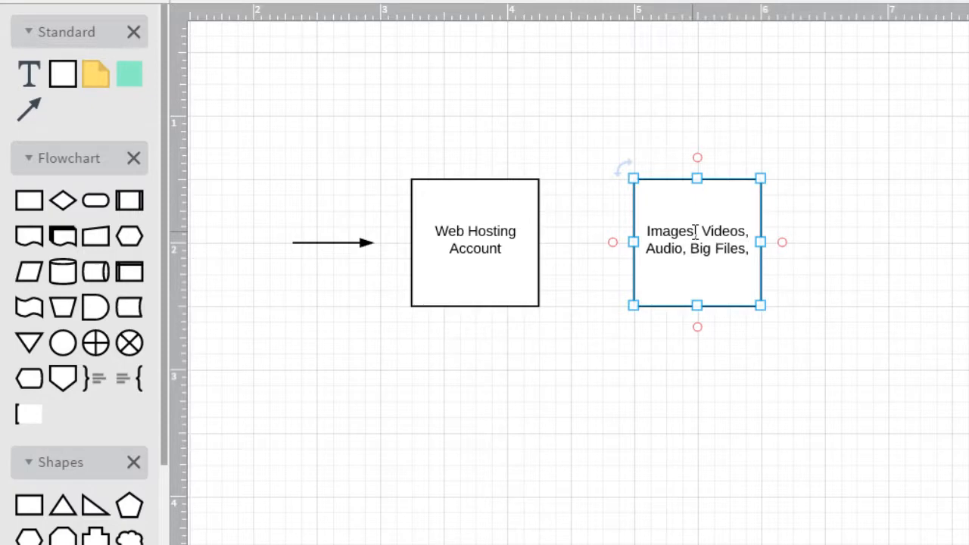
{"action": "key", "text": "BackSpace"}
{"action": "type", "text": "."}
{"action": "left_click", "coordinate": [924, 155]}
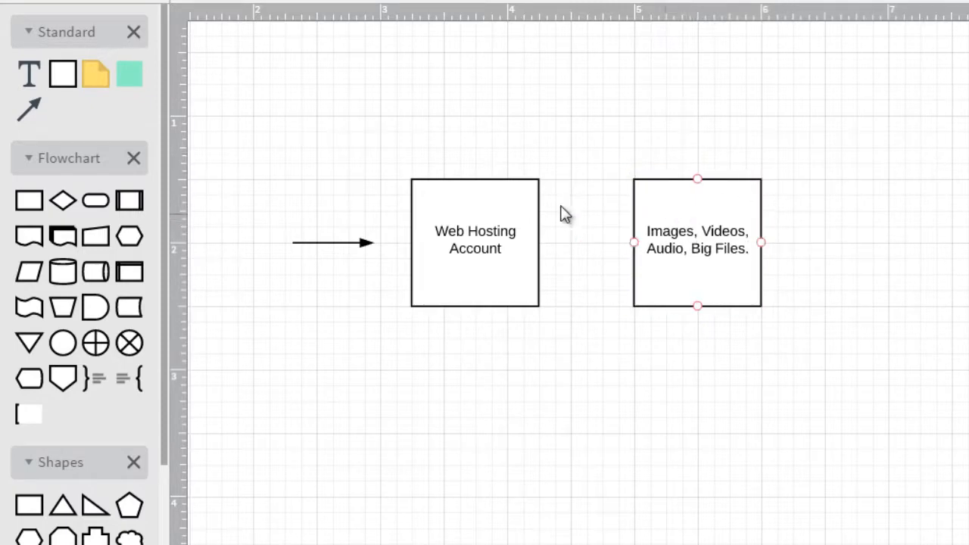
- Insert "Amazon S3" as a separate first line above the existing text in the Images, Videos, Audio block
{"action": "left_click", "coordinate": [703, 218]}
{"action": "double_click", "coordinate": [677, 227]}
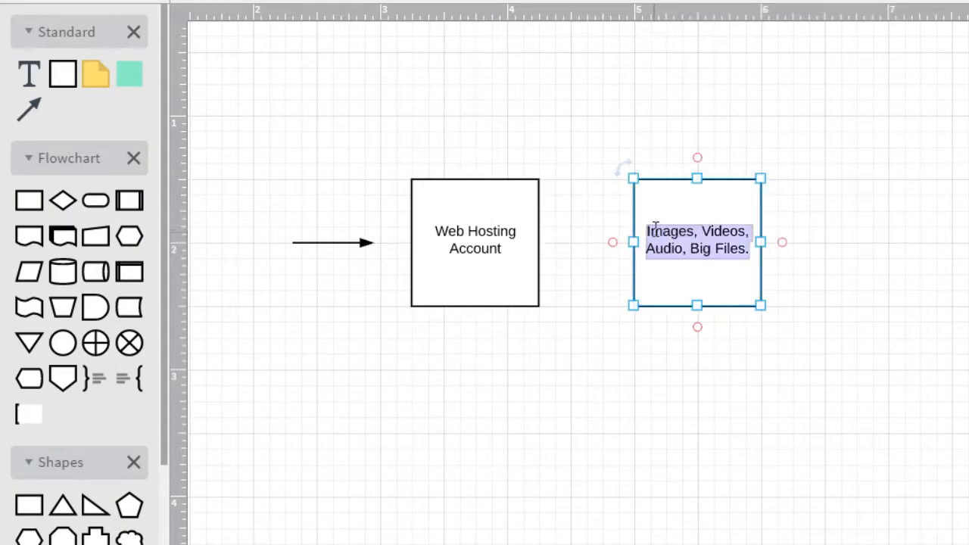
{"action": "left_click", "coordinate": [646, 230]}
{"action": "type", "text": "Amazo"}
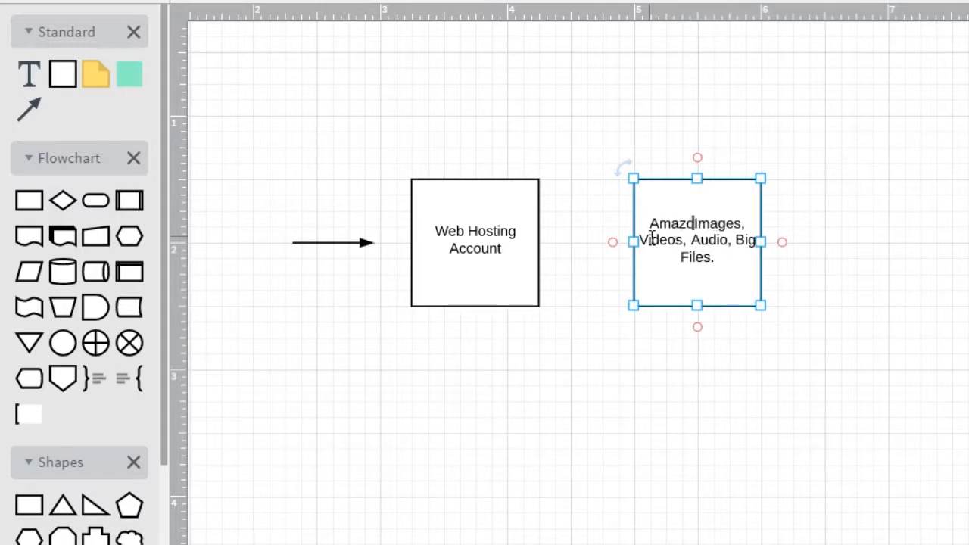
{"action": "type", "text": "n S3"}
{"action": "key", "text": "Return"}
{"action": "left_click", "coordinate": [576, 325]}
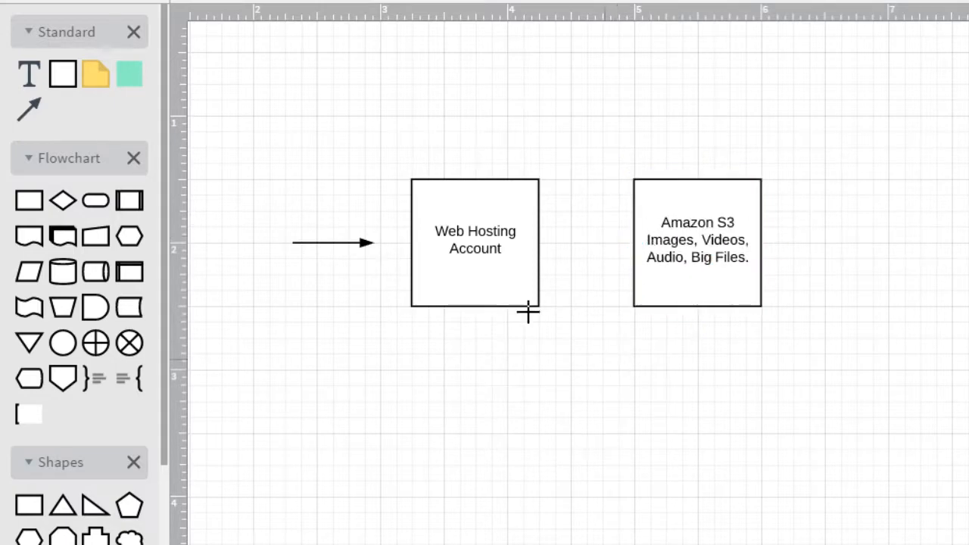
{"action": "left_click", "coordinate": [493, 255]}
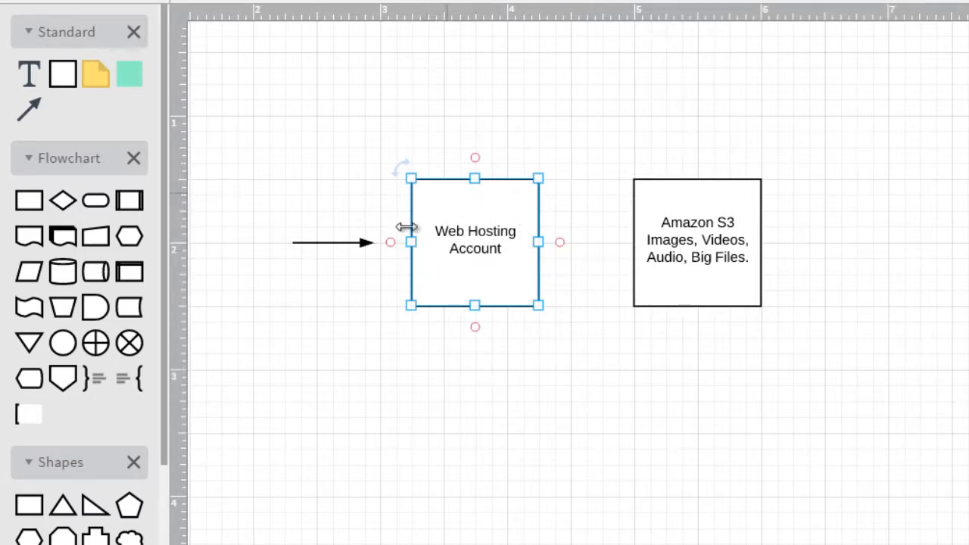
{"action": "left_click", "coordinate": [511, 111]}
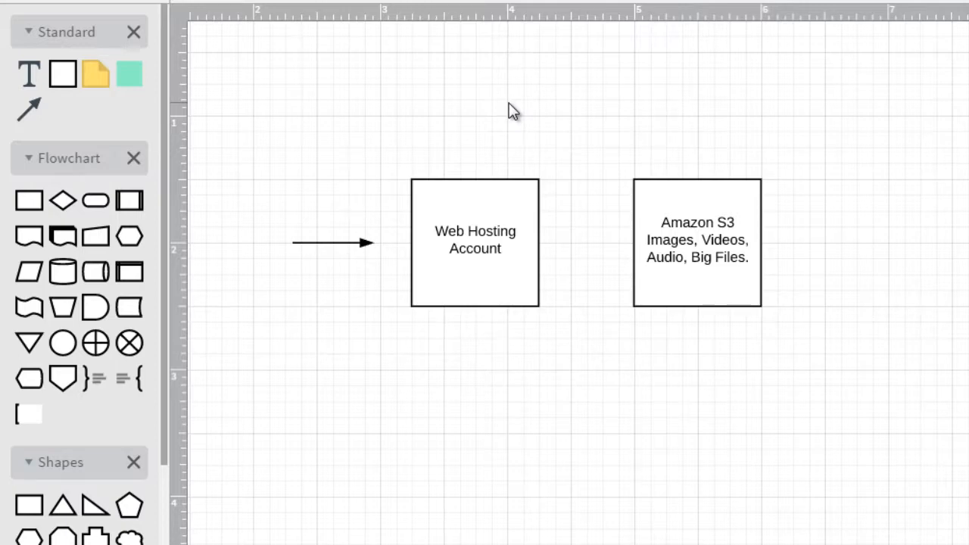
{"action": "left_click", "coordinate": [493, 216]}
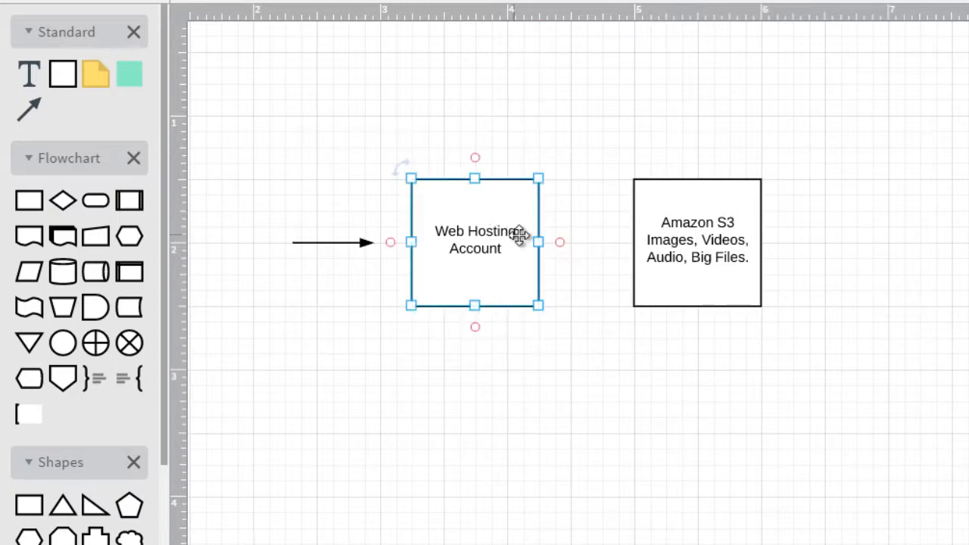
{"action": "left_click", "coordinate": [558, 177]}
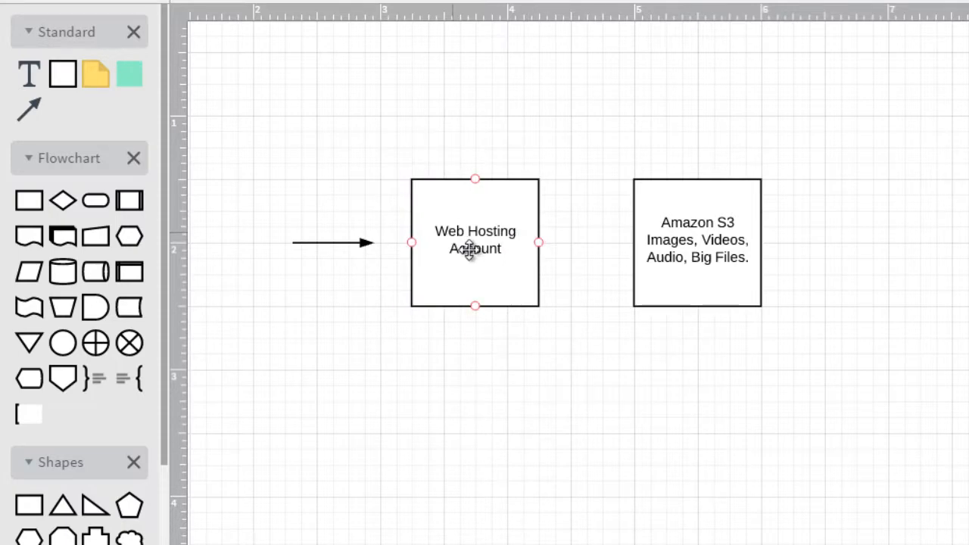
{"action": "left_click", "coordinate": [526, 252]}
{"action": "left_click", "coordinate": [568, 128]}
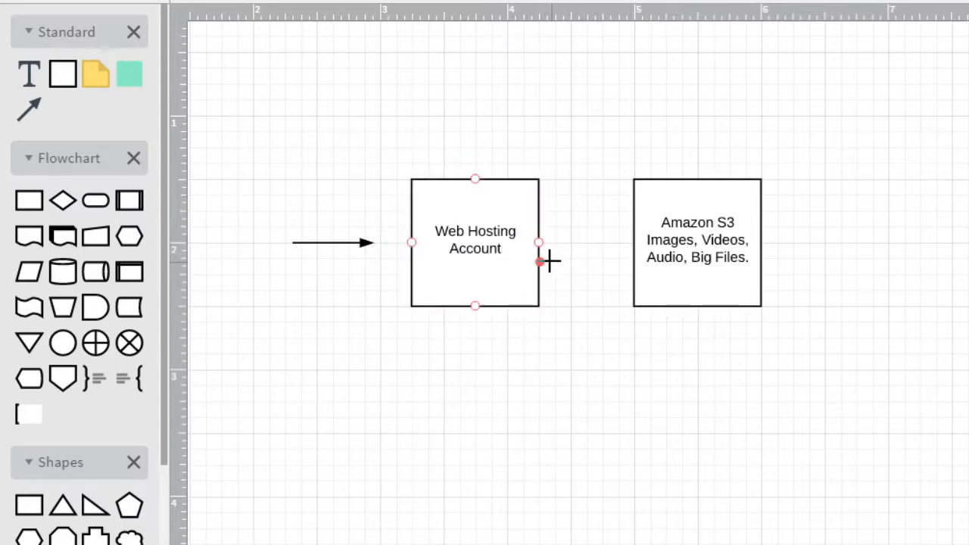
- Connect the Web Hosting Account block to the Amazon S3 block with an arrow pointing at Amazon S3
{"action": "left_click_drag", "start_coordinate": [543, 241], "coordinate": [653, 245]}
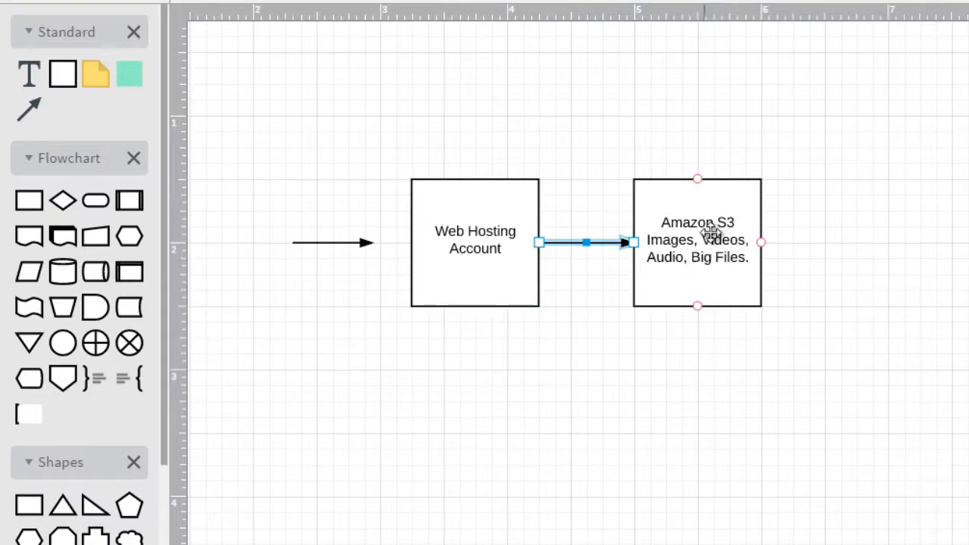
{"action": "left_click", "coordinate": [728, 250]}
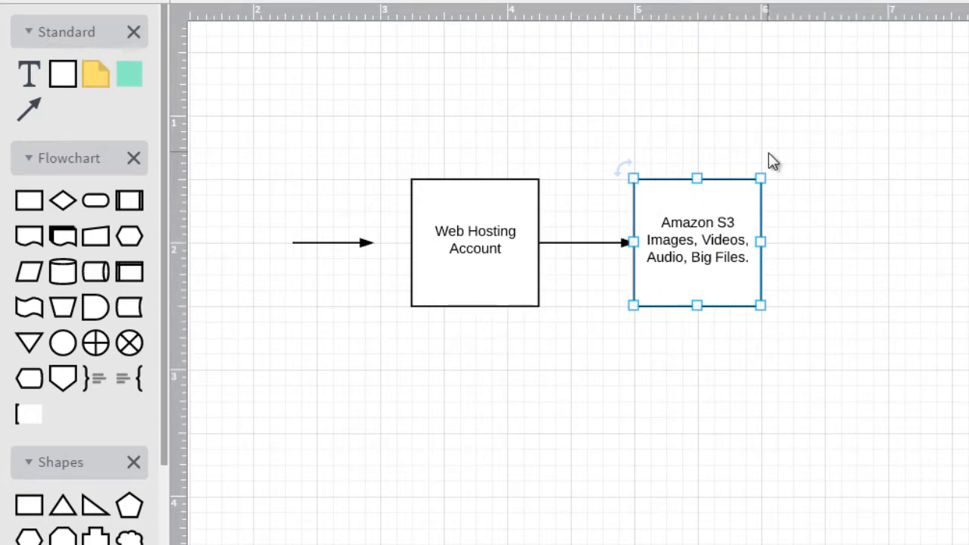
{"action": "left_click", "coordinate": [477, 238]}
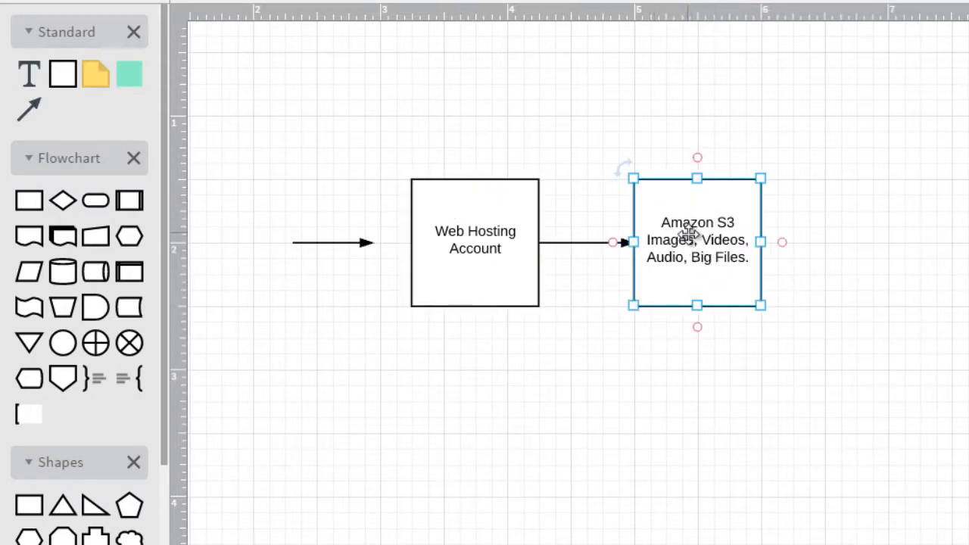
{"action": "left_click", "coordinate": [454, 376]}
{"action": "left_click", "coordinate": [363, 242]}
{"action": "left_click", "coordinate": [363, 242]}
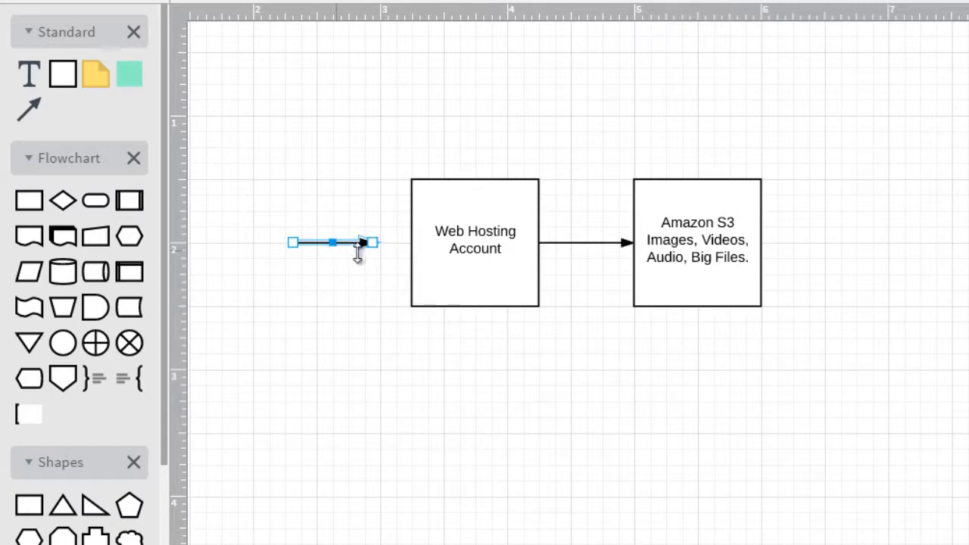
{"action": "left_click", "coordinate": [475, 204]}
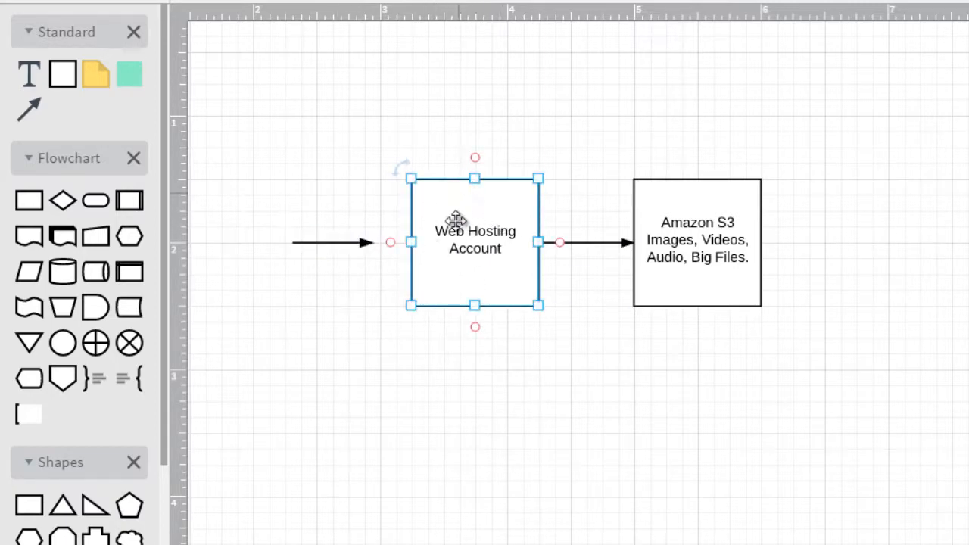
{"action": "left_click", "coordinate": [709, 265]}
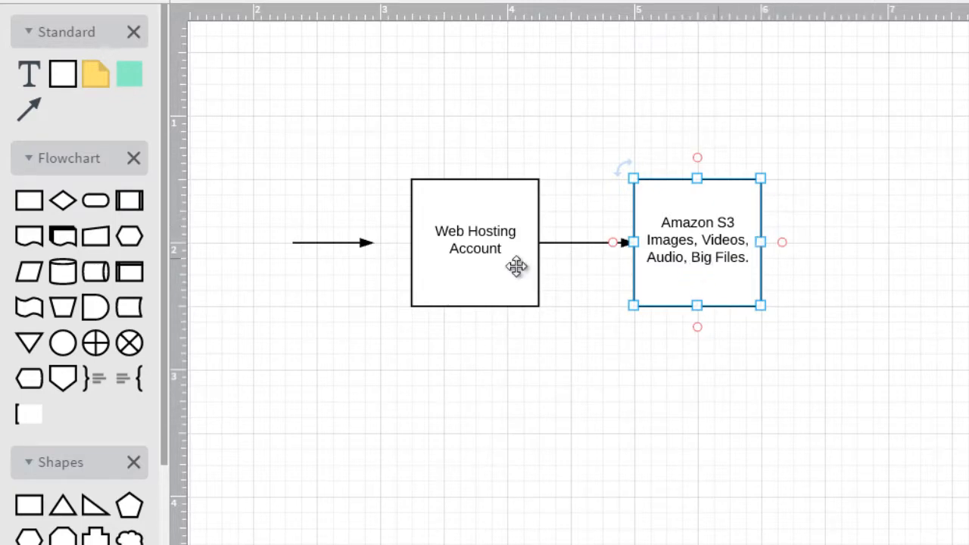
{"action": "left_click", "coordinate": [459, 266]}
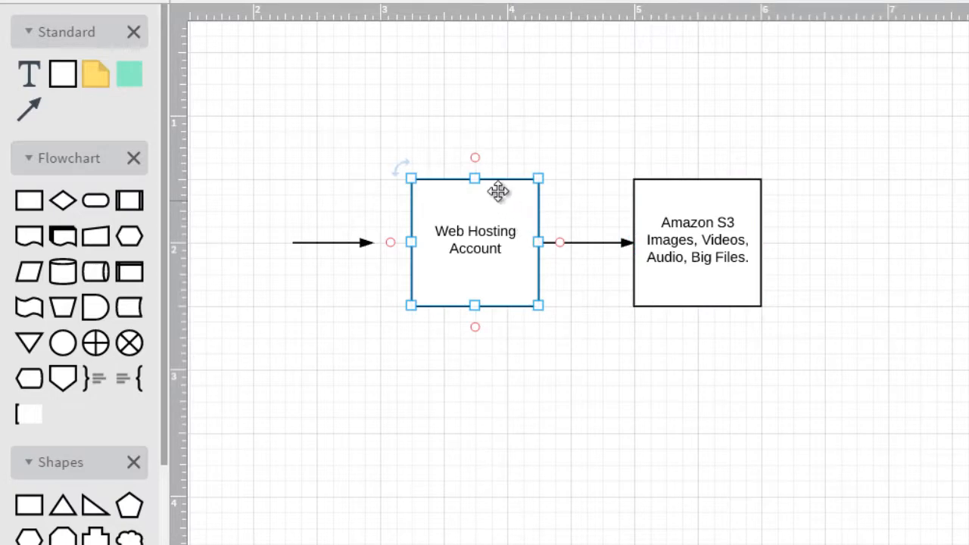
{"action": "left_click", "coordinate": [558, 405]}
{"action": "left_click", "coordinate": [519, 211]}
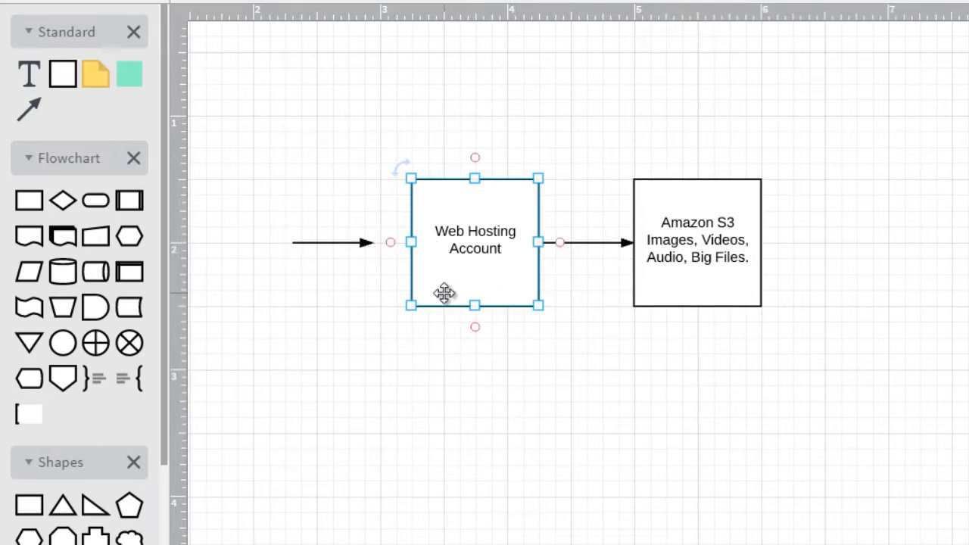
{"action": "left_click", "coordinate": [712, 257]}
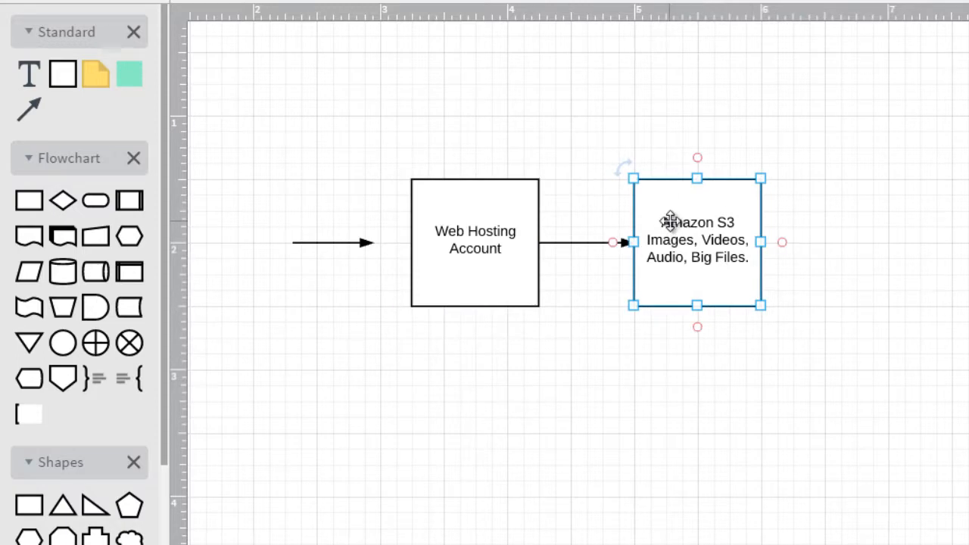
{"action": "left_click", "coordinate": [915, 241]}
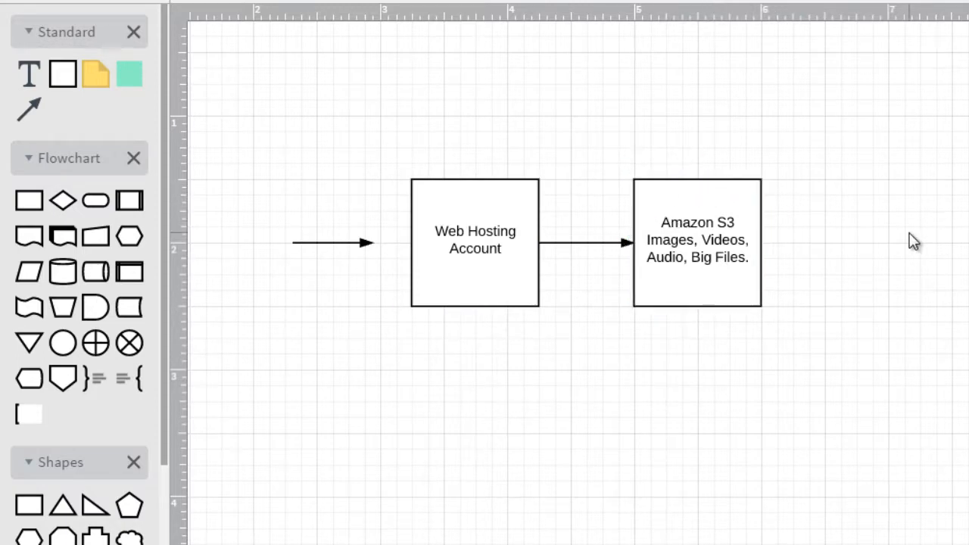